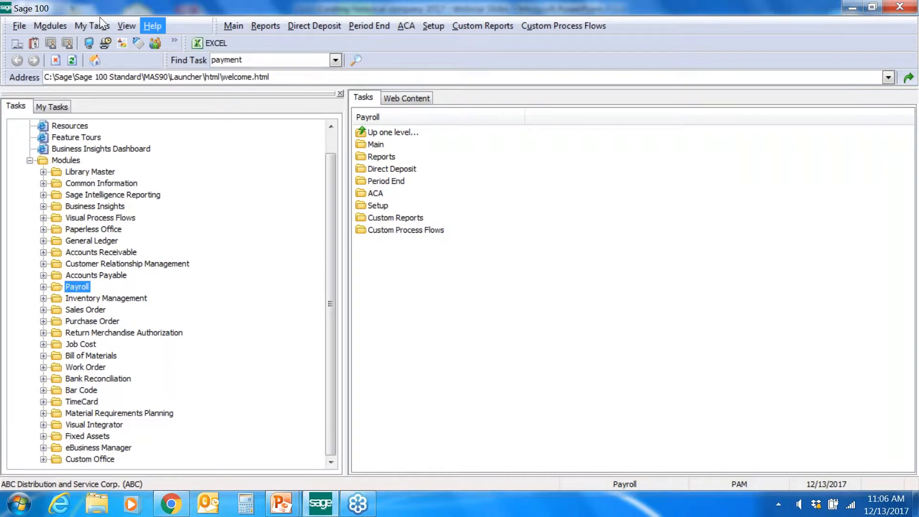
pyautogui.click(150, 25)
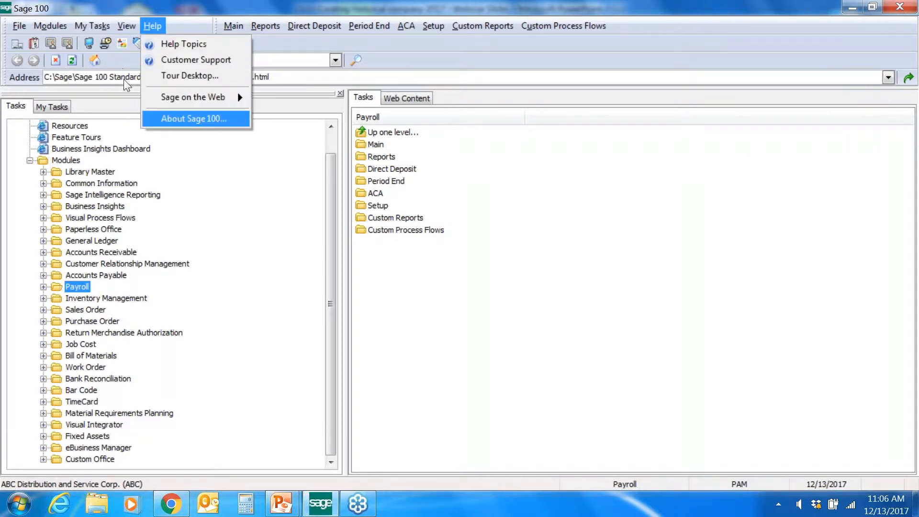
pyautogui.click(194, 118)
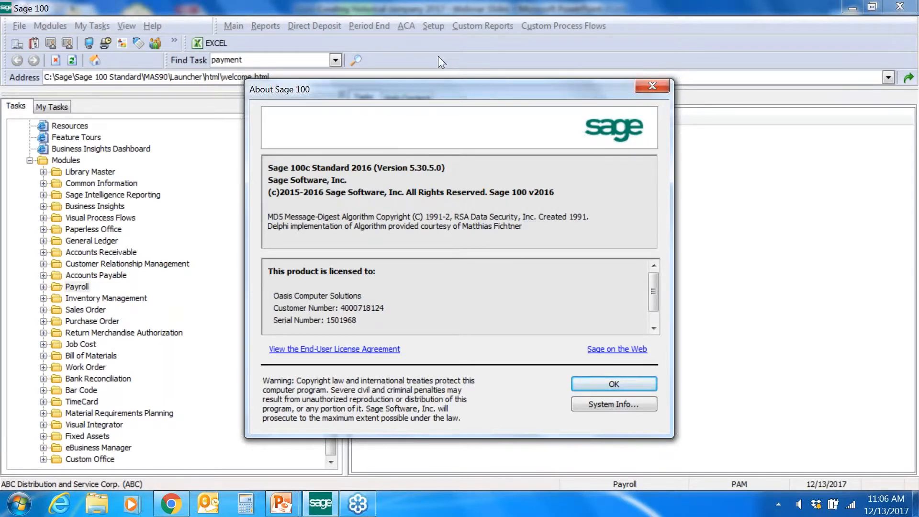
pyautogui.press('Return')
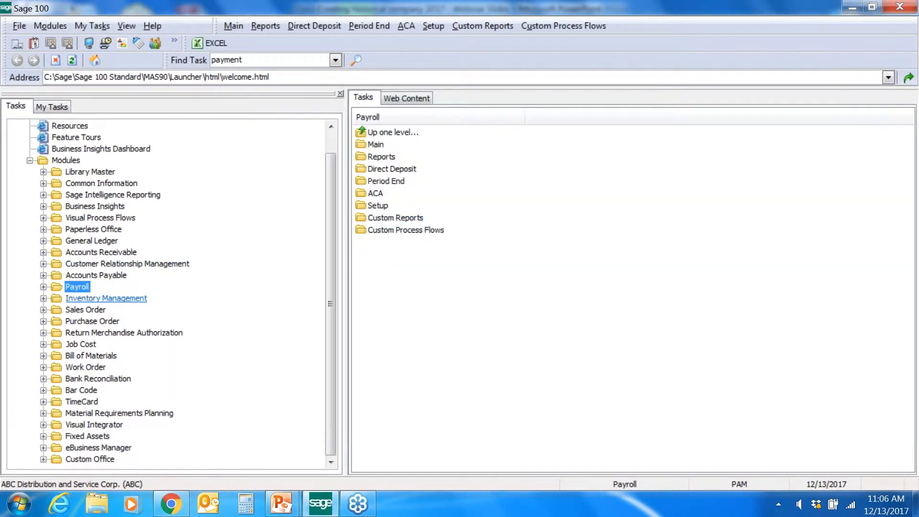
# Step: Expand the Payroll node to list its Main tasks, from Employee Maintenance onward
pyautogui.press('Right')
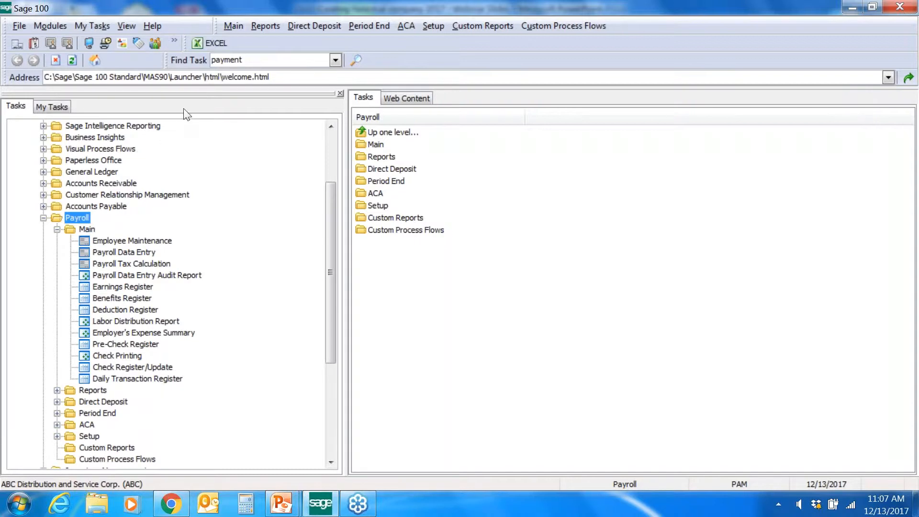
# Step: Collapse Payroll, expand Library Master > Main, and open Company Maintenance
pyautogui.scroll(3, 219, 93)
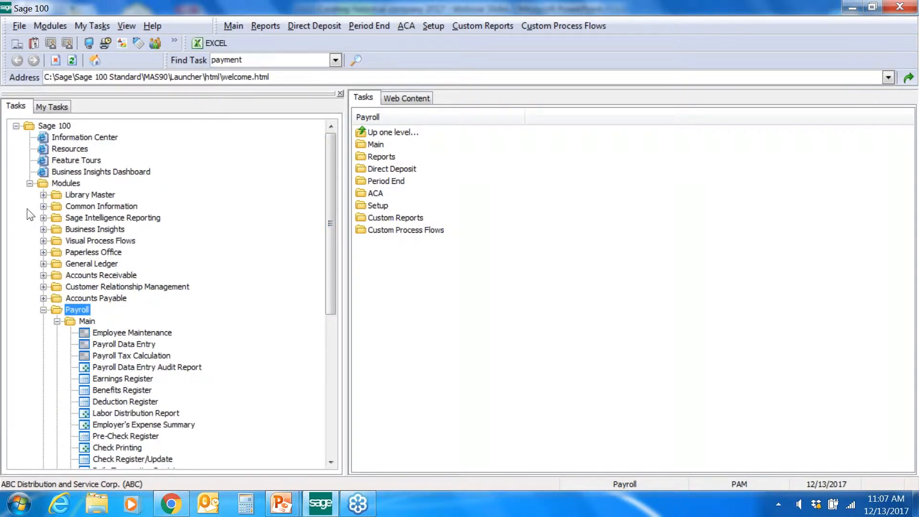
pyautogui.press('Left')
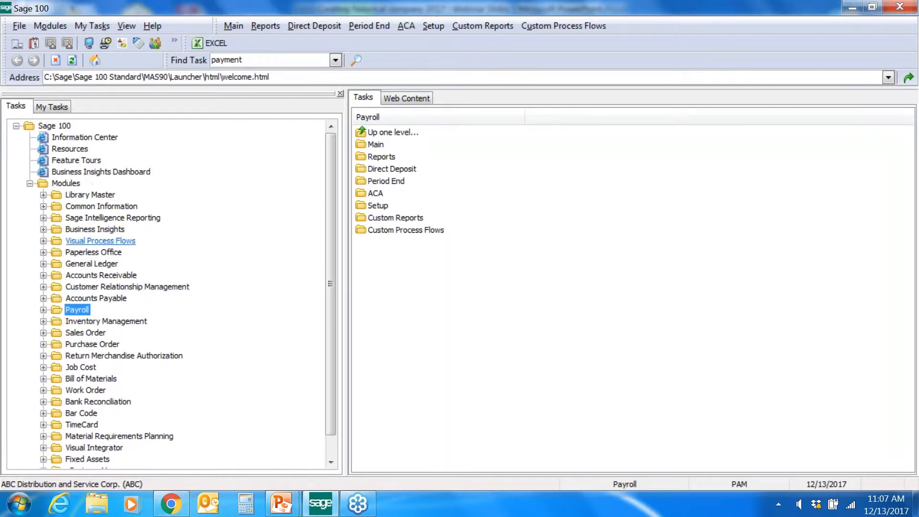
pyautogui.doubleClick(106, 195)
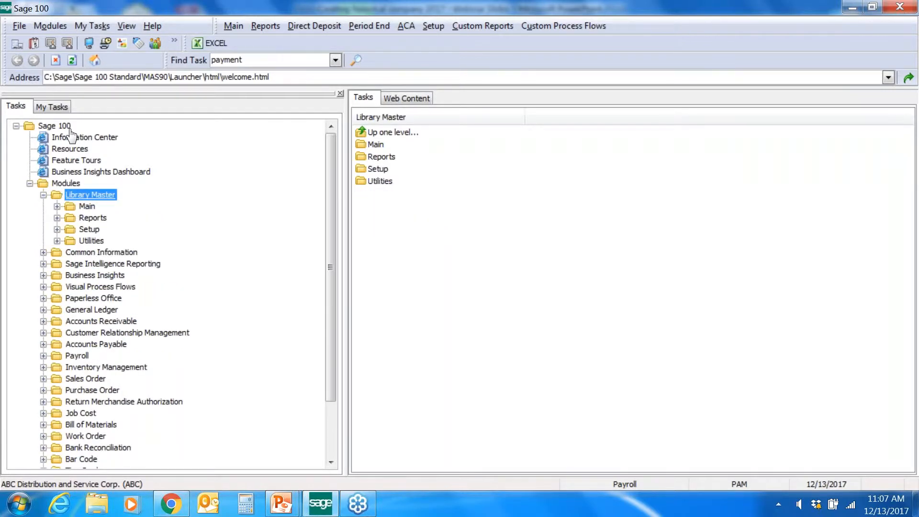
pyautogui.doubleClick(86, 207)
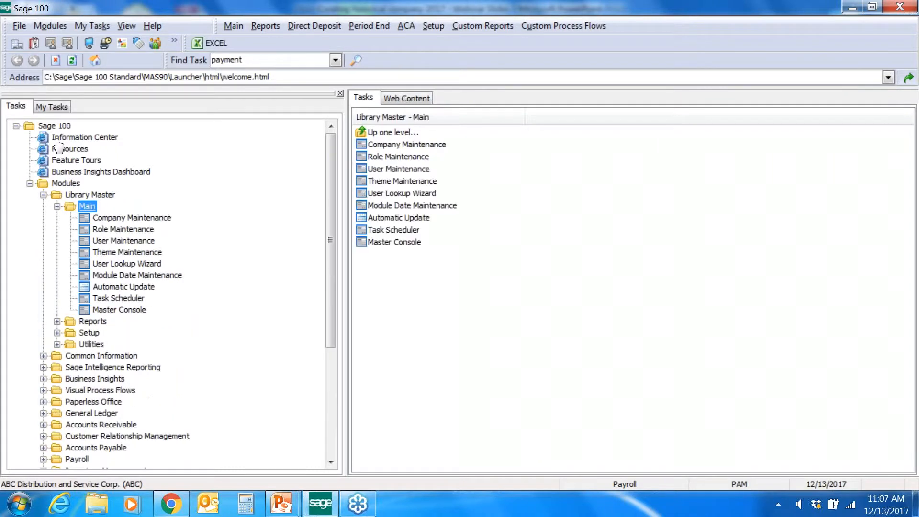
pyautogui.doubleClick(113, 218)
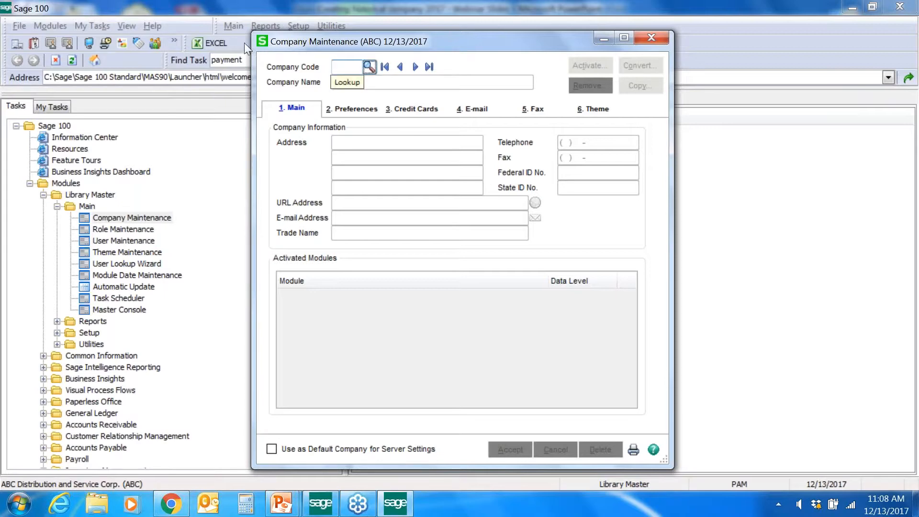
pyautogui.click(368, 67)
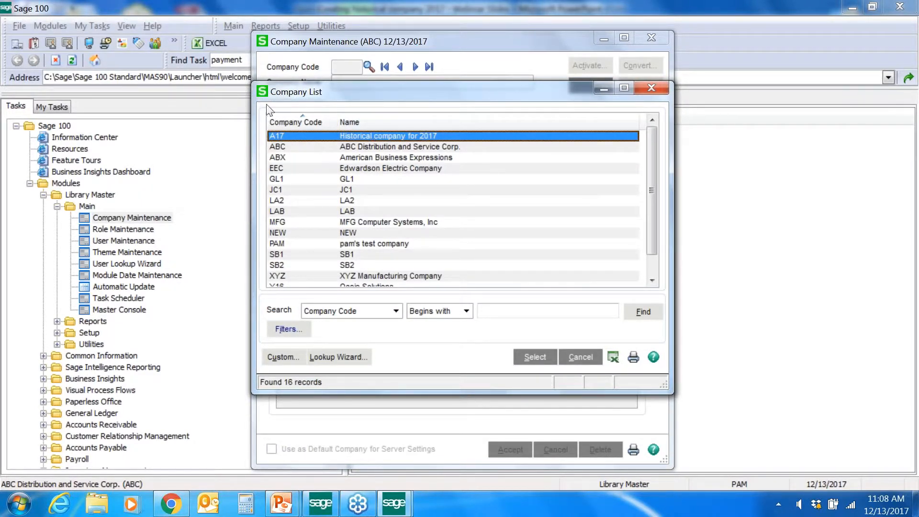
pyautogui.scroll(-1, 435, 184)
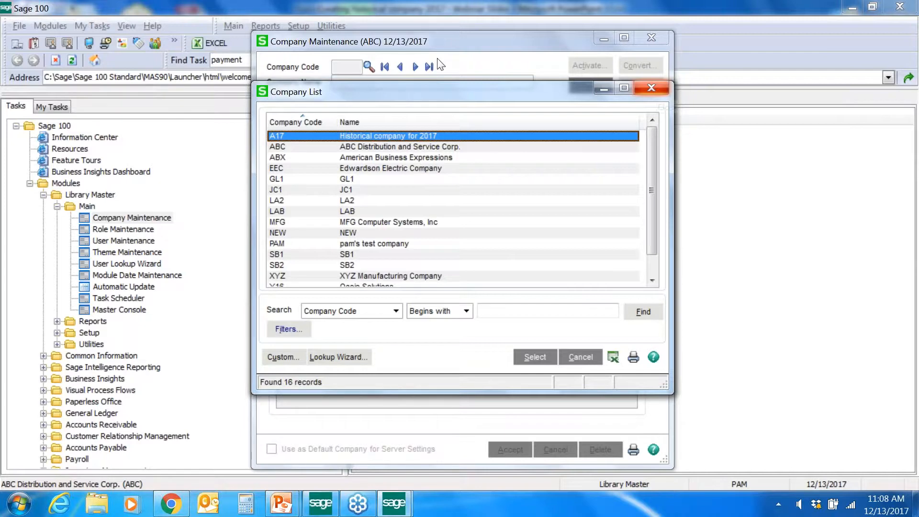
pyautogui.click(651, 88)
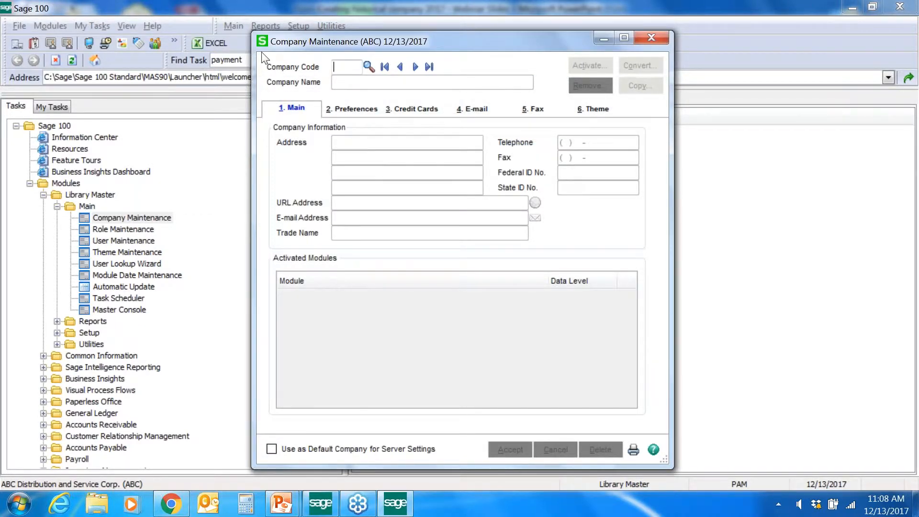
# Step: Enter new company code Y17 named 'Historical co for 2017'
pyautogui.write('Y17')
pyautogui.press('Tab')
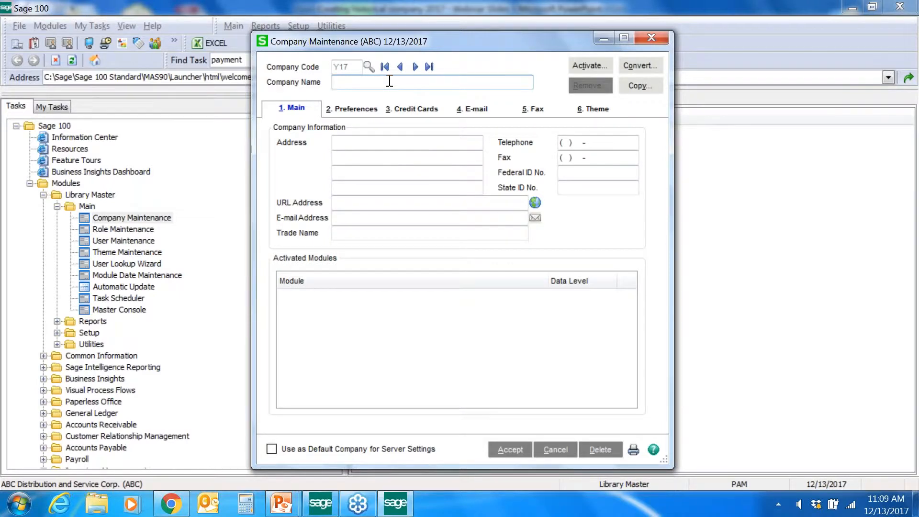
pyautogui.write('Historical co for 1')
pyautogui.press('BackSpace')
pyautogui.write('2017')
# Step: Fill in the company's two-line street address
pyautogui.press('Tab')
pyautogui.write('9')
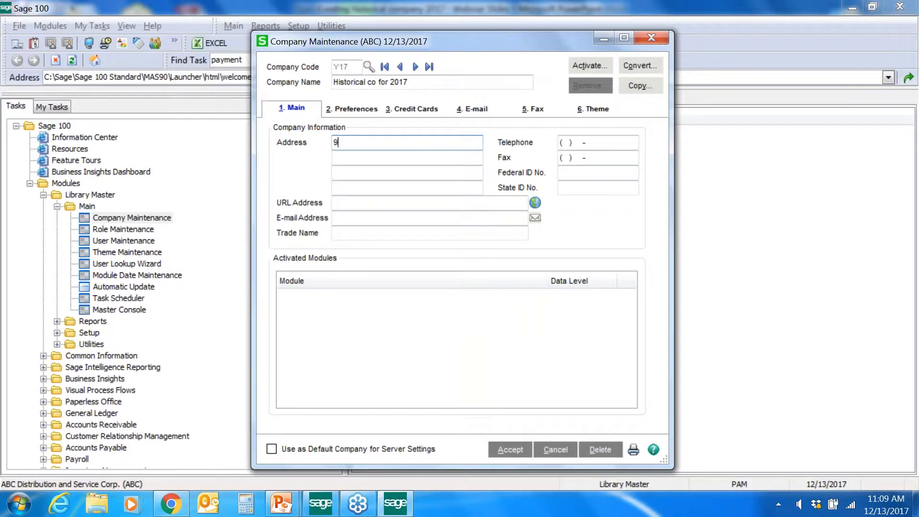
pyautogui.press('Tab')
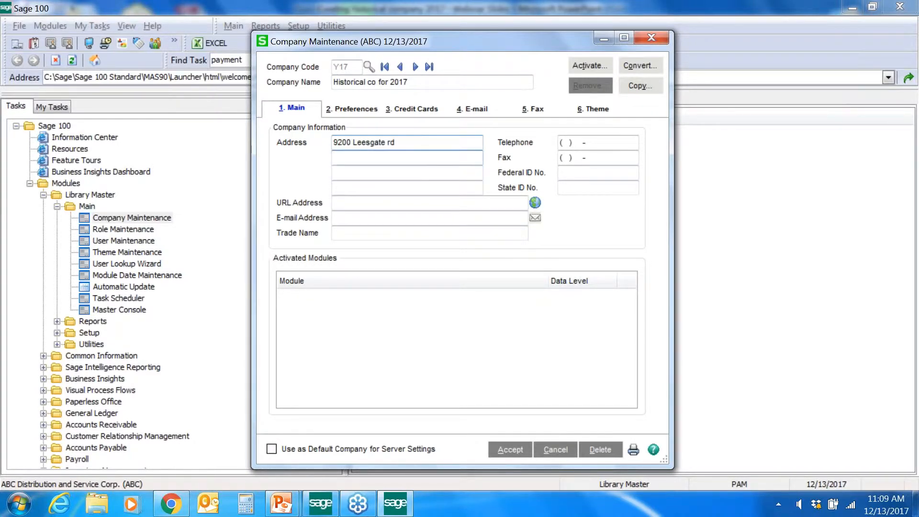
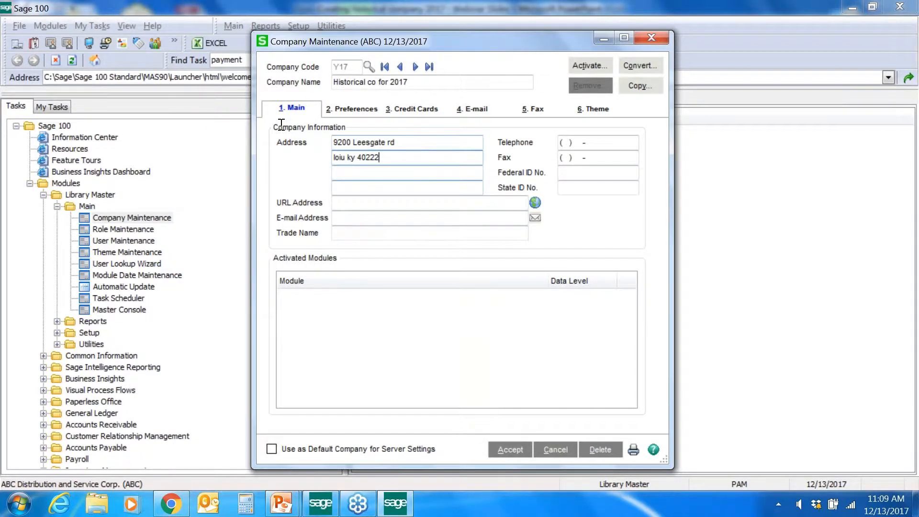
# Step: Enter the federal and state ID numbers, then request module activation
pyautogui.click(573, 173)
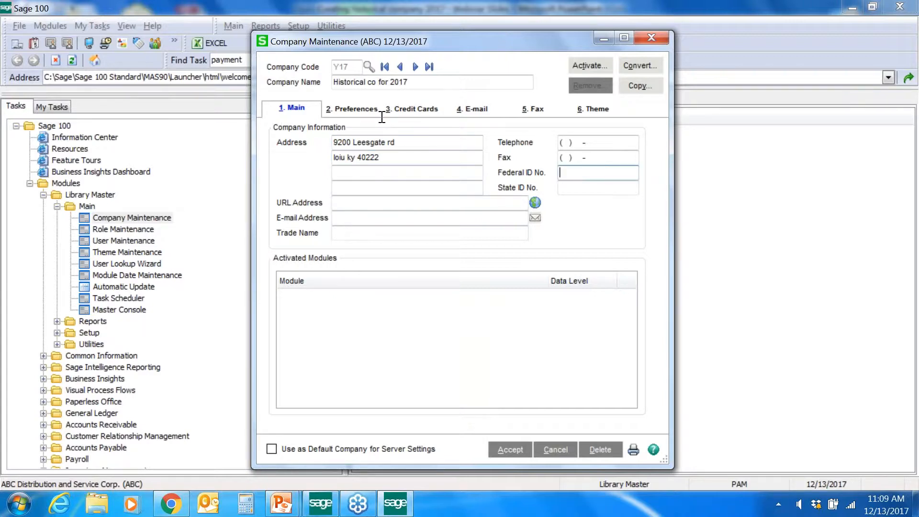
pyautogui.write('61-555555555')
pyautogui.press('Tab')
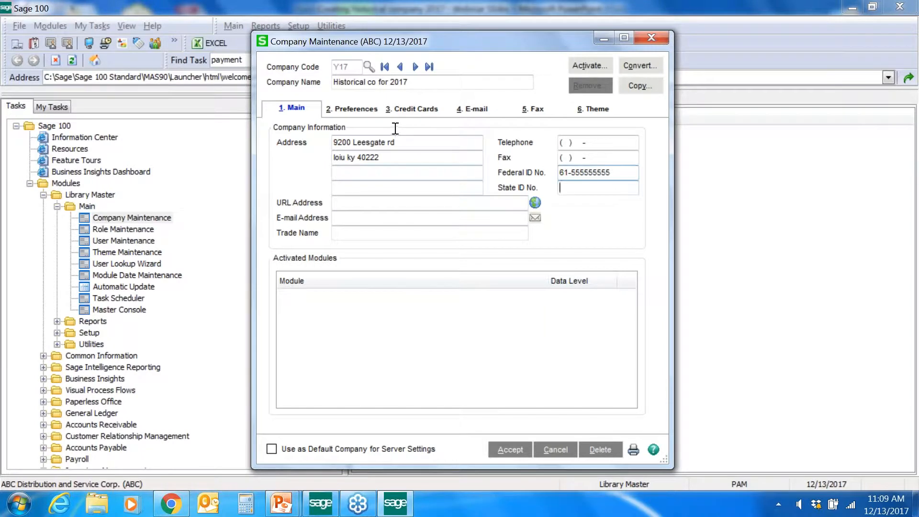
pyautogui.write('55-99999999')
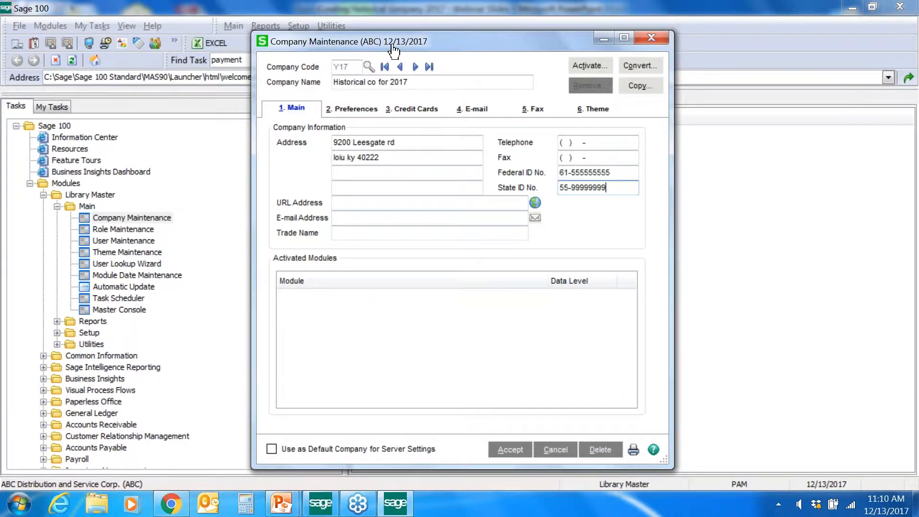
pyautogui.click(590, 66)
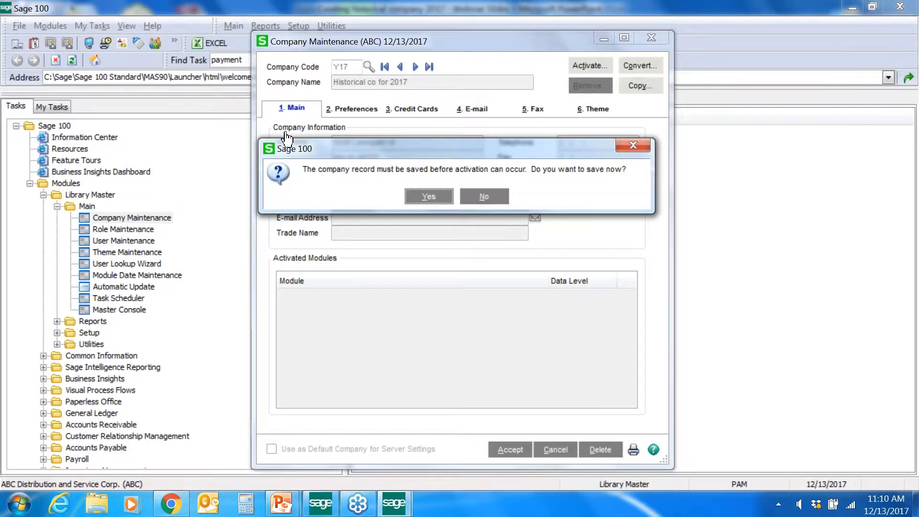
# Step: Save Y17 and activate Common Information, General Ledger and Payroll at data level 5.30
pyautogui.press('Return')
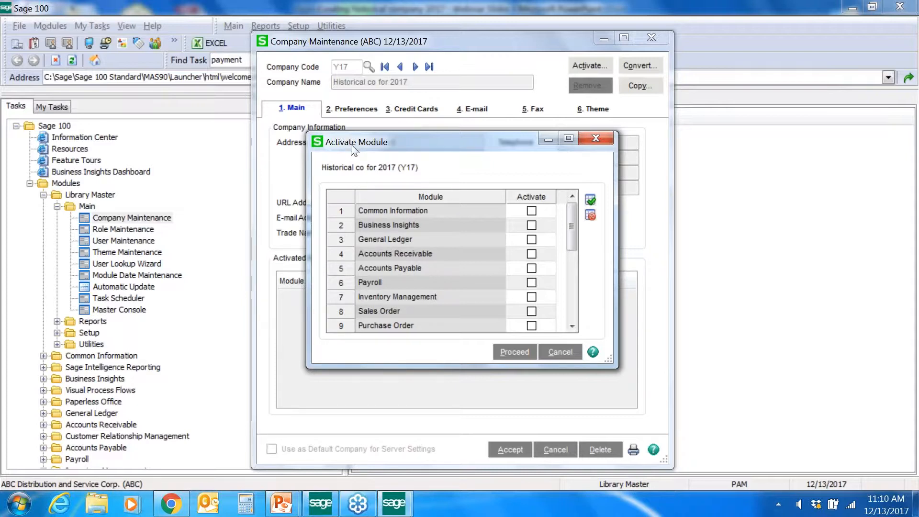
pyautogui.press('space')
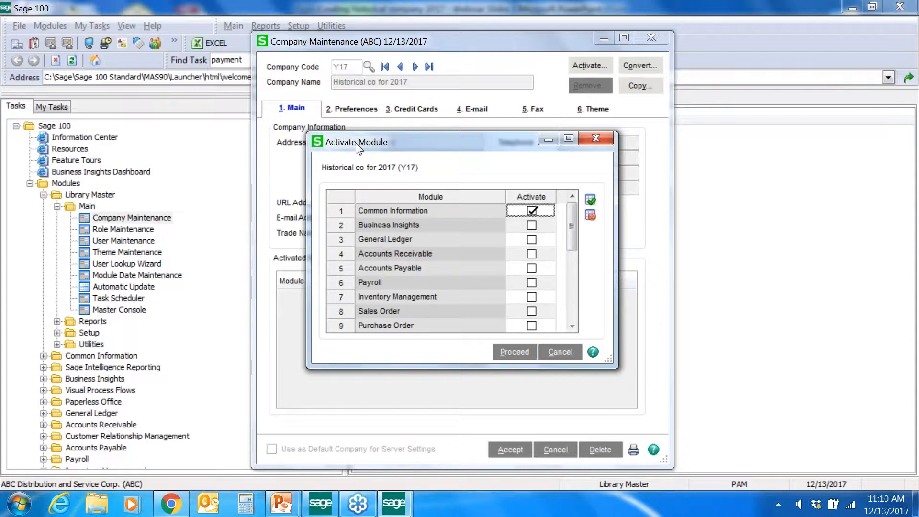
pyautogui.press('Down')
pyautogui.press('Down')
pyautogui.press('space')
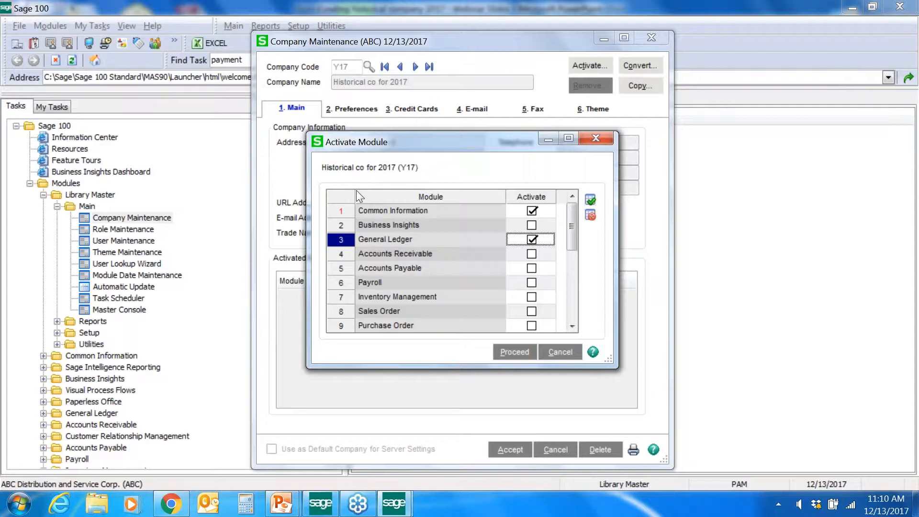
pyautogui.press('Down')
pyautogui.press('Down')
pyautogui.press('Down')
pyautogui.press('space')
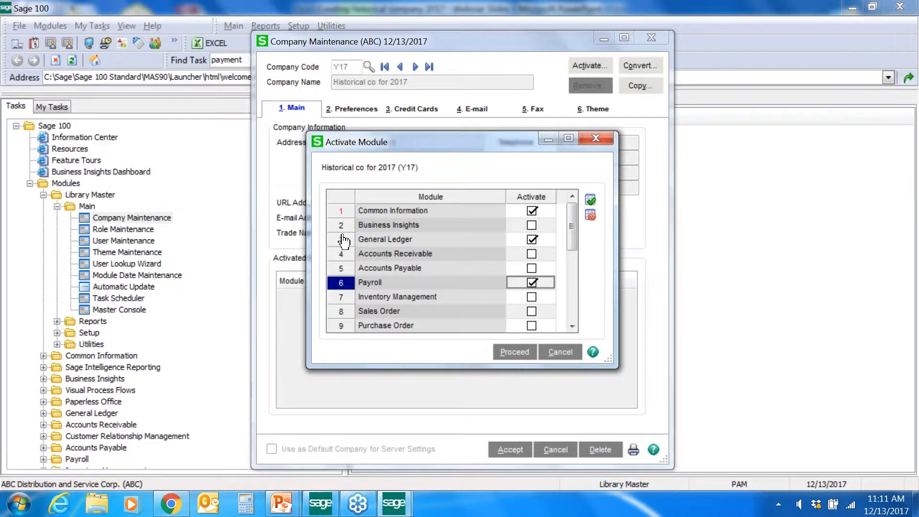
pyautogui.click(515, 354)
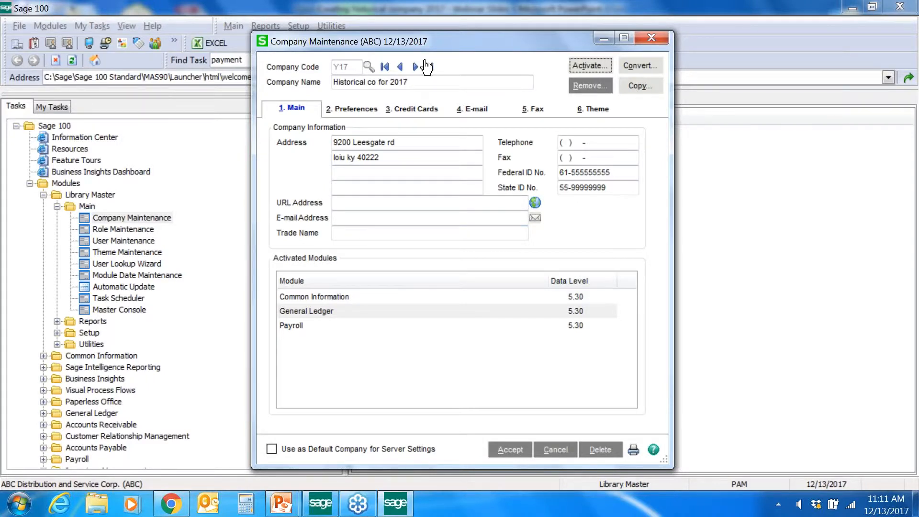
# Step: Start Copy Data, dismiss the module-copy warning, and pick ABC as the source company
pyautogui.click(639, 86)
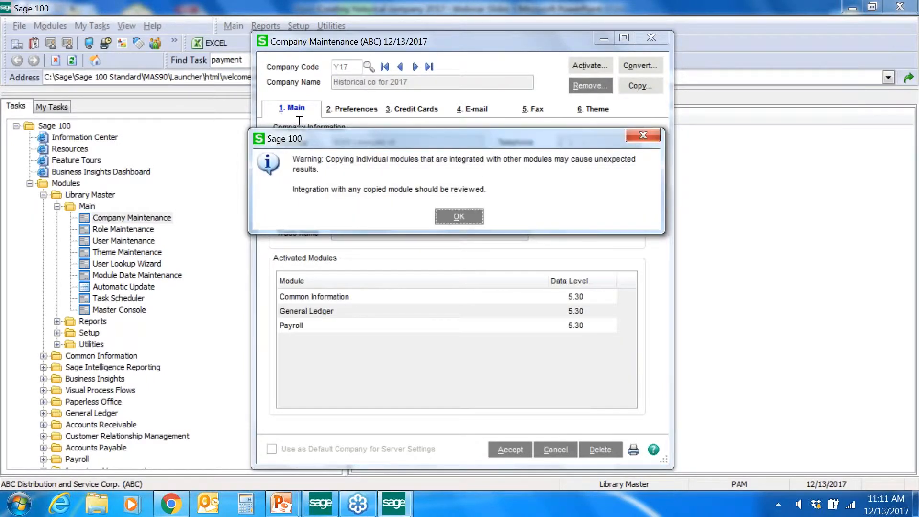
pyautogui.click(459, 216)
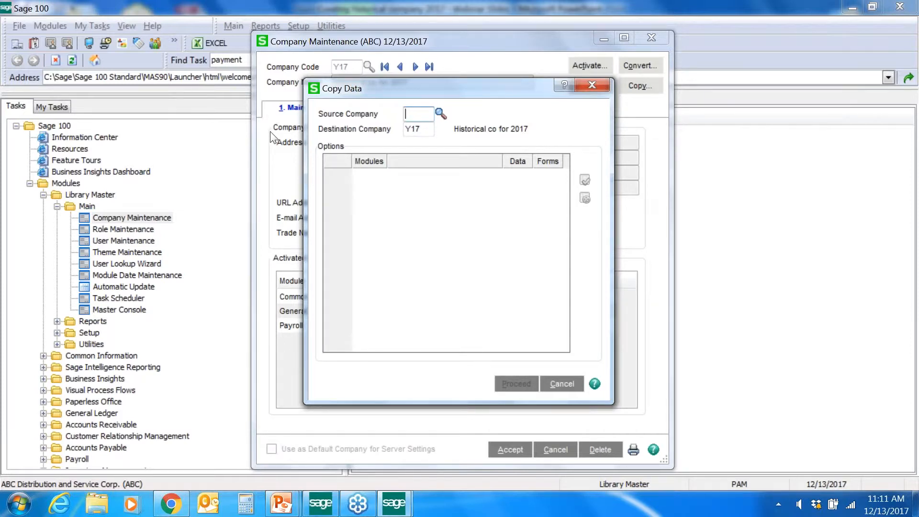
pyautogui.click(441, 115)
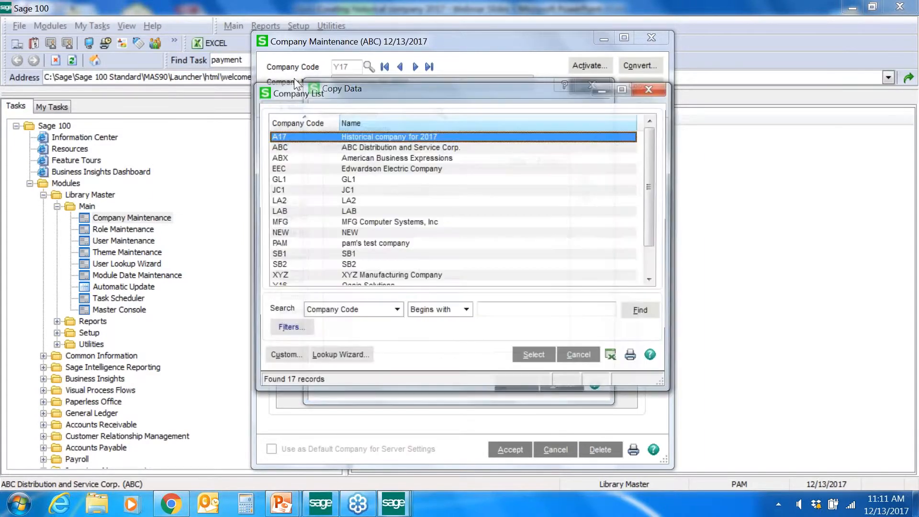
pyautogui.press('Down')
pyautogui.press('Return')
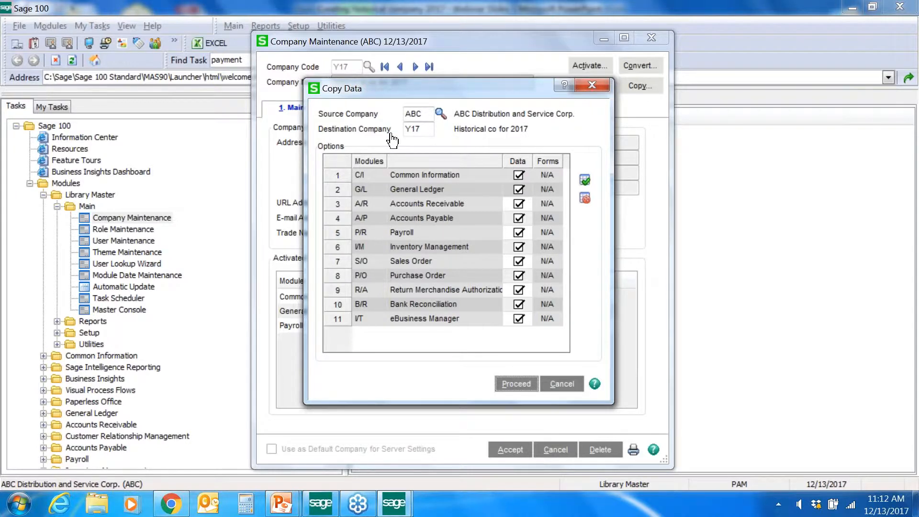
# Step: Unselect all, tick only C/I, G/L and P/R data, and proceed with the copy
pyautogui.click(584, 197)
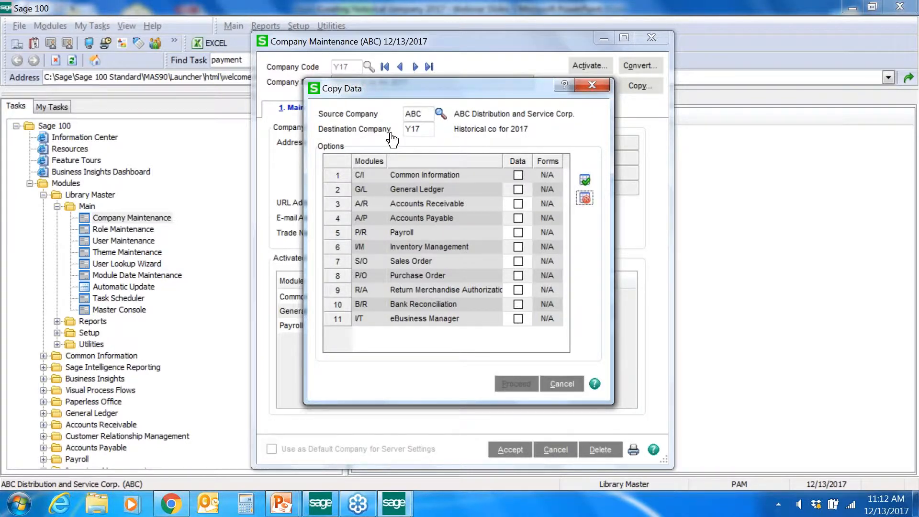
pyautogui.click(519, 176)
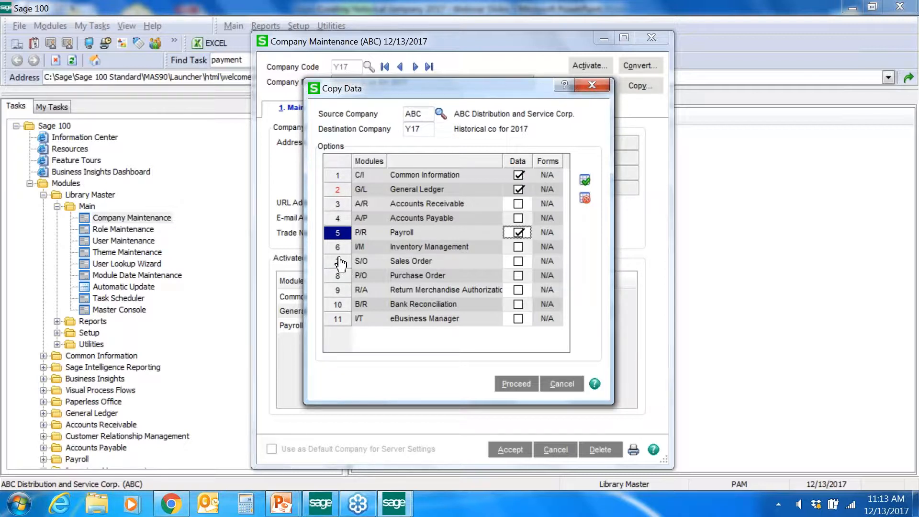
pyautogui.hotkey('alt', 'p')
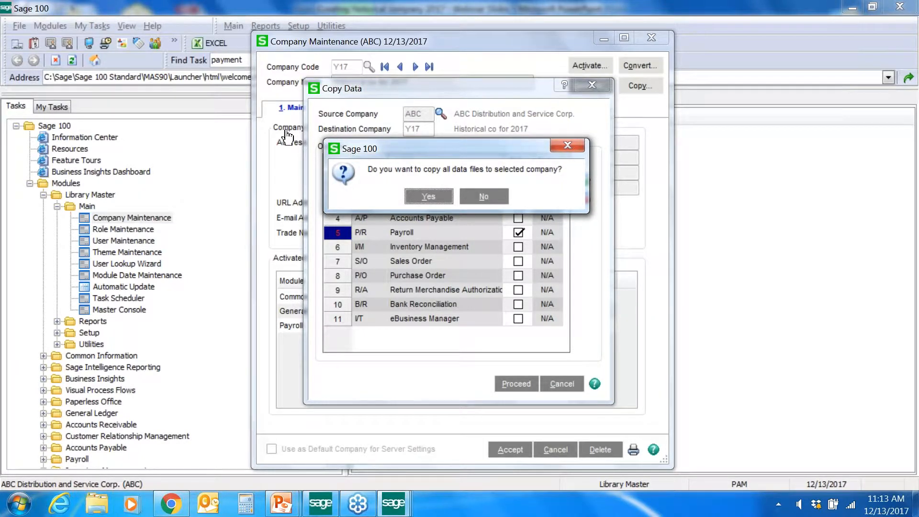
# Step: Confirm copying all ABC data files into Y17 and let the copy finish
pyautogui.press('Return')
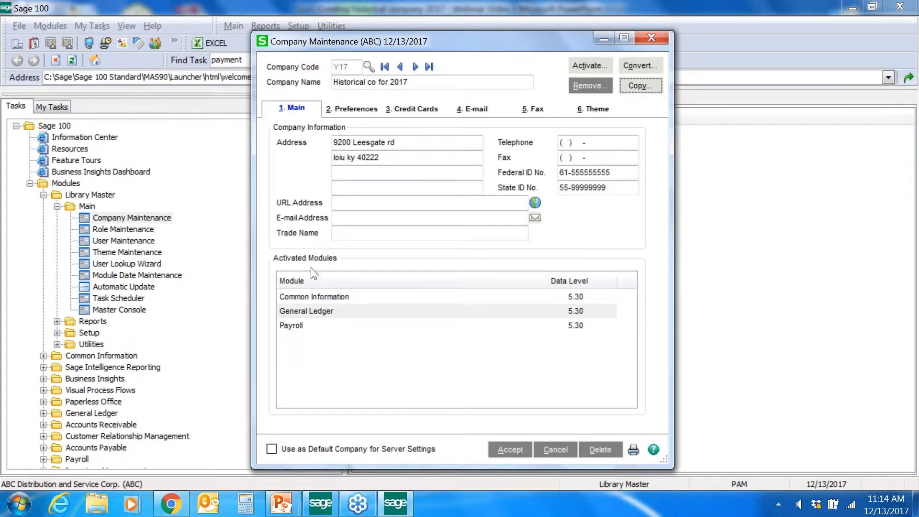
# Step: Close Company Maintenance and change the working company to Y17 via the company list
pyautogui.hotkey('alt', 'c')
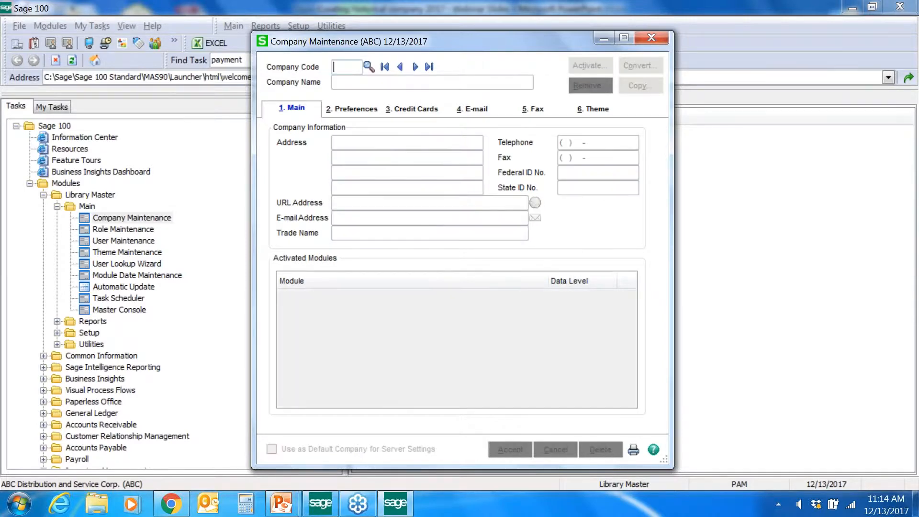
pyautogui.click(651, 37)
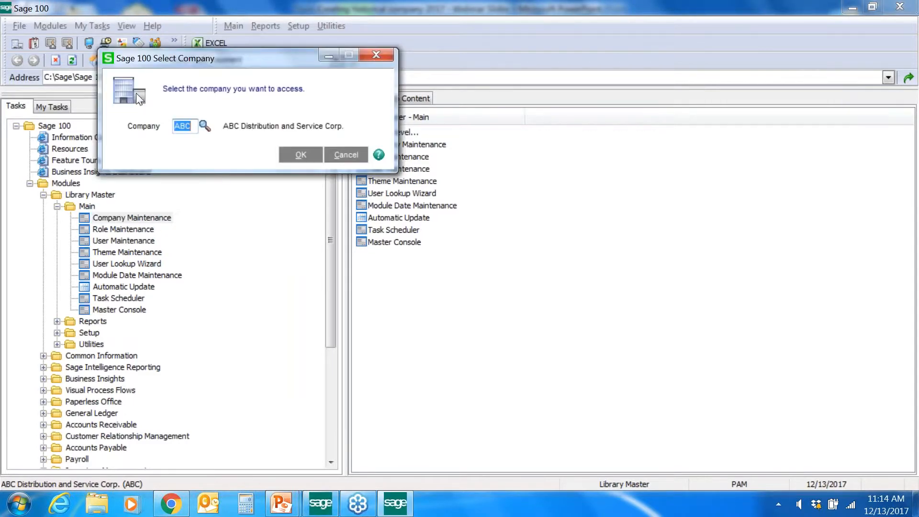
pyautogui.press('F2')
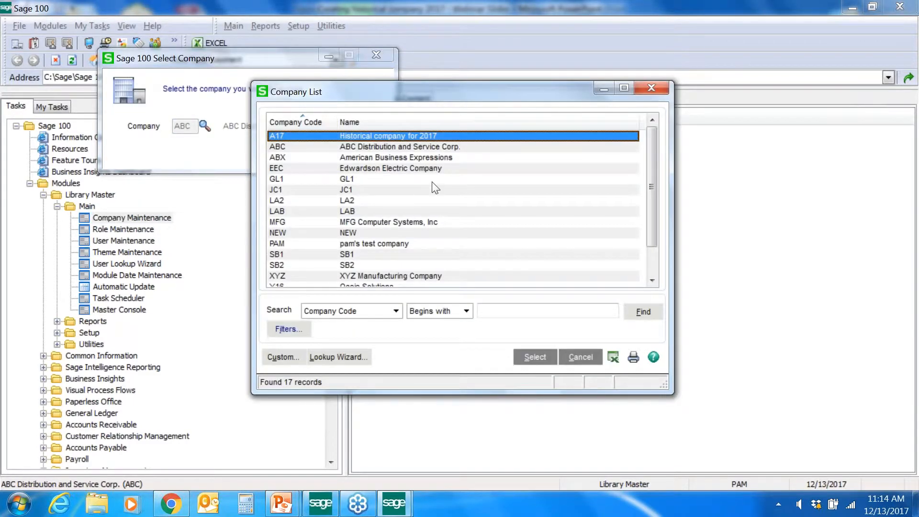
pyautogui.scroll(-1, 439, 182)
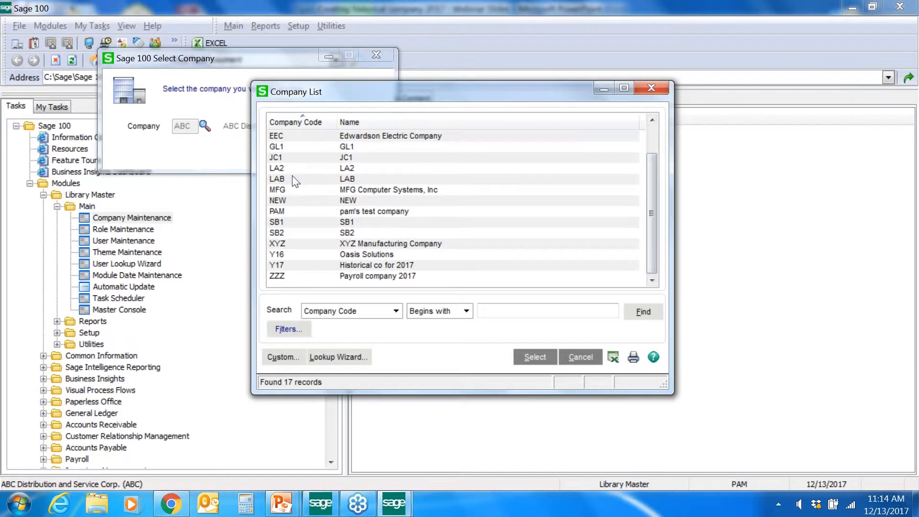
pyautogui.click(438, 264)
pyautogui.press('Return')
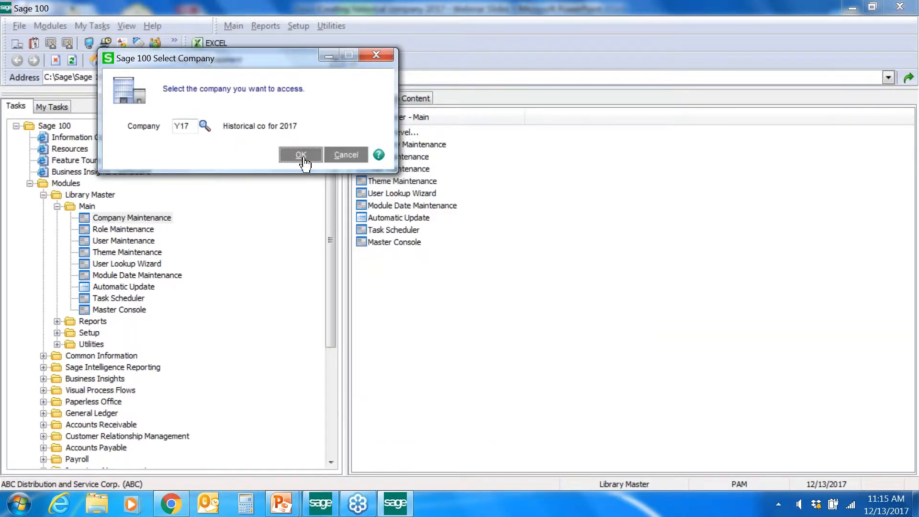
pyautogui.press('Return')
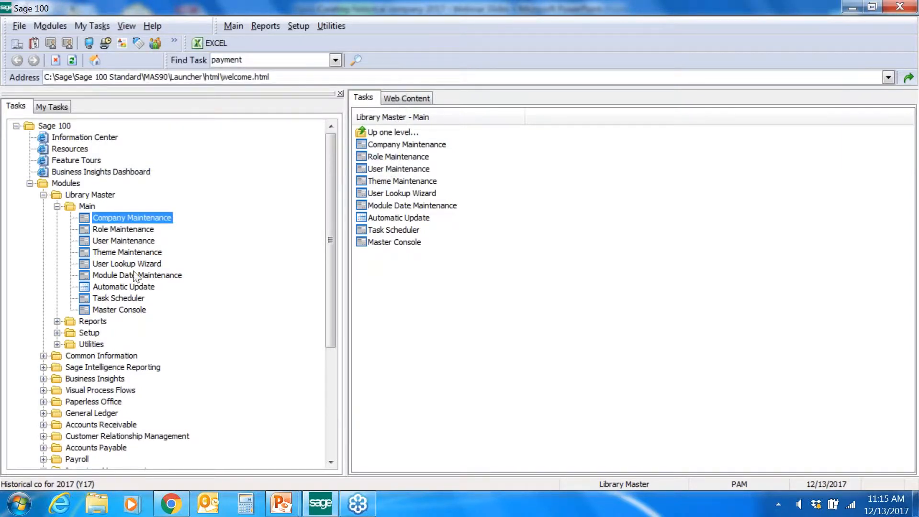
# Step: Open Employee Maintenance for 12/13/2017 and view the first employee's check history
pyautogui.click(75, 460)
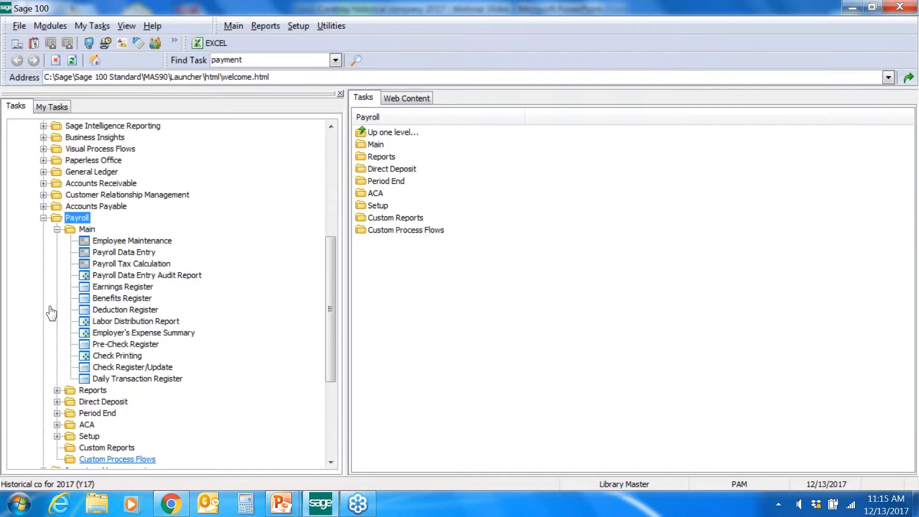
pyautogui.click(132, 241)
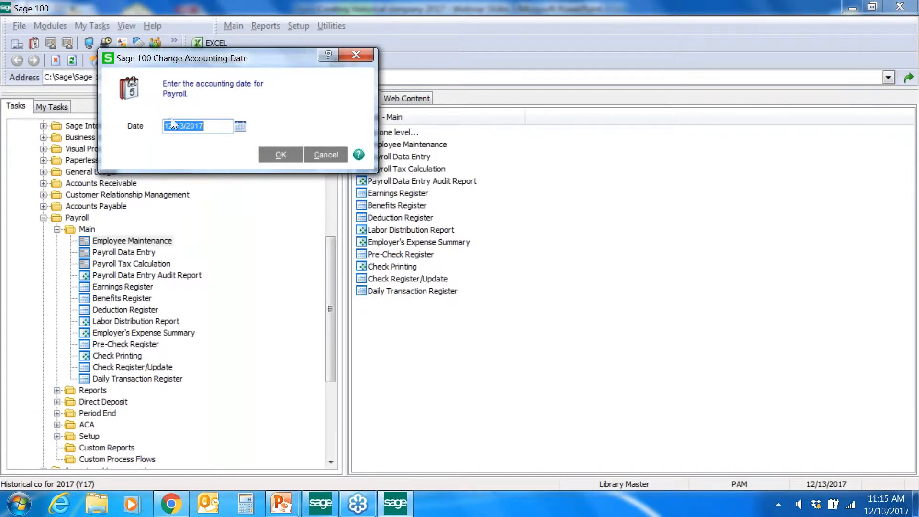
pyautogui.press('Return')
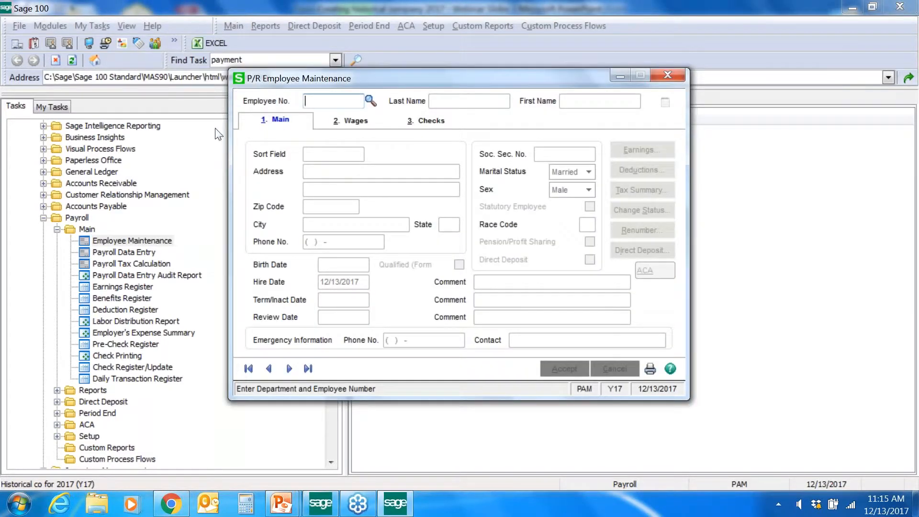
pyautogui.click(371, 101)
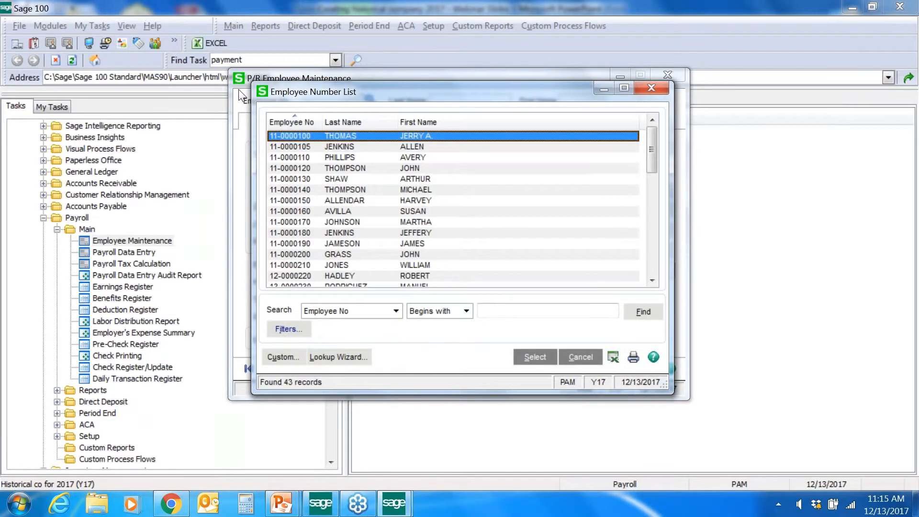
pyautogui.press('Return')
pyautogui.hotkey('alt', '3')
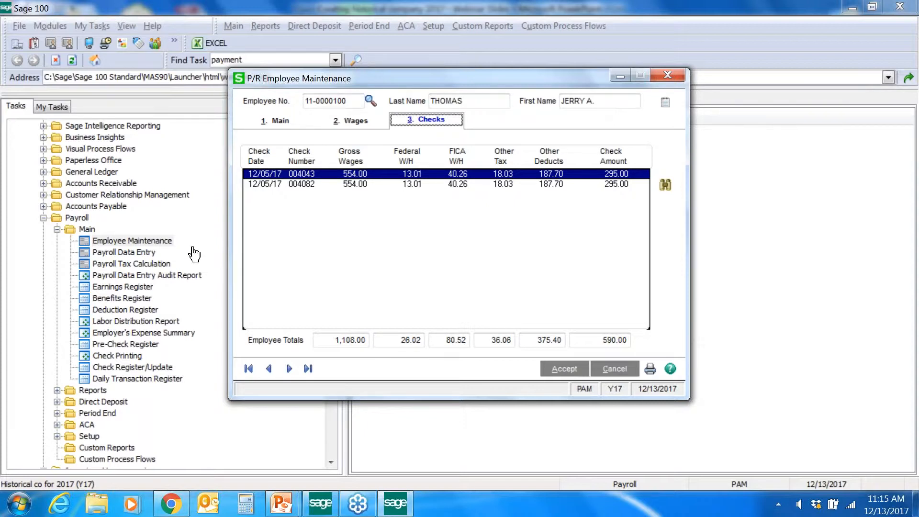
# Step: Step through the next eight employee records, then close Employee Maintenance
pyautogui.click(288, 369)
pyautogui.click(288, 369)
pyautogui.click(289, 369)
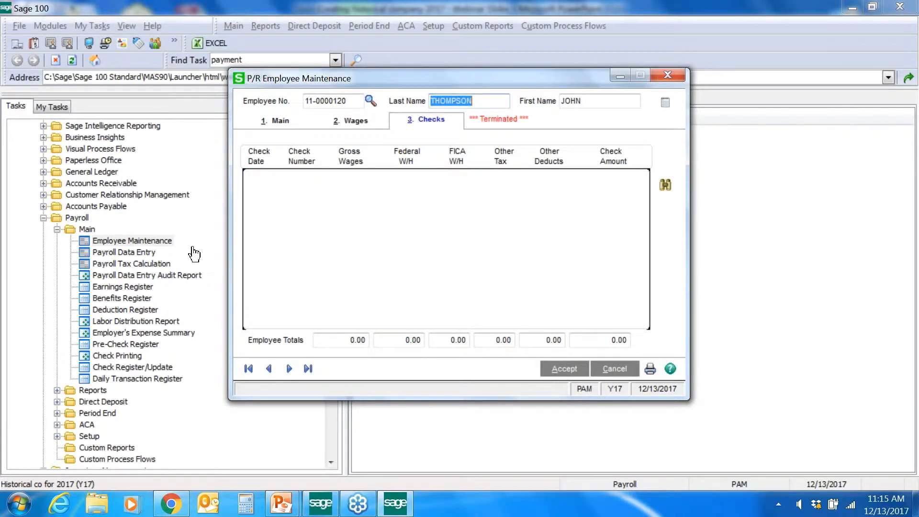
pyautogui.click(289, 369)
pyautogui.click(288, 369)
pyautogui.click(288, 368)
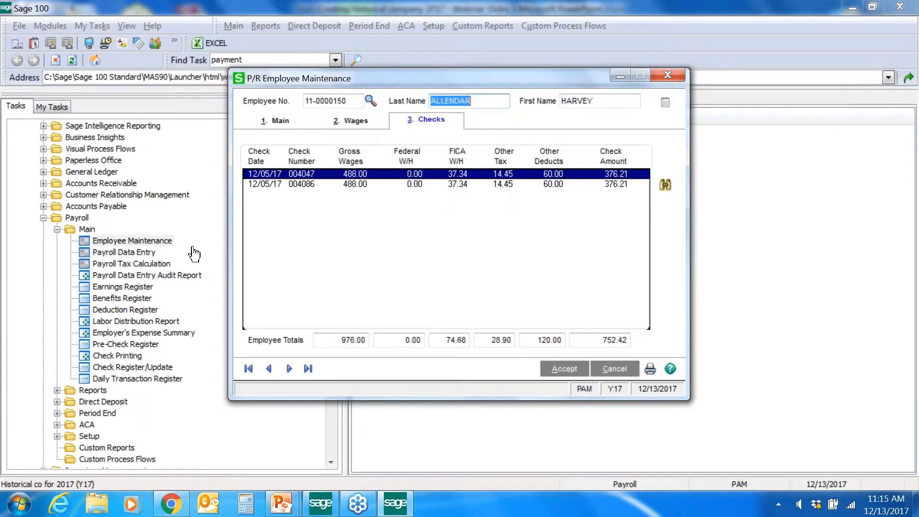
pyautogui.click(288, 368)
pyautogui.click(288, 369)
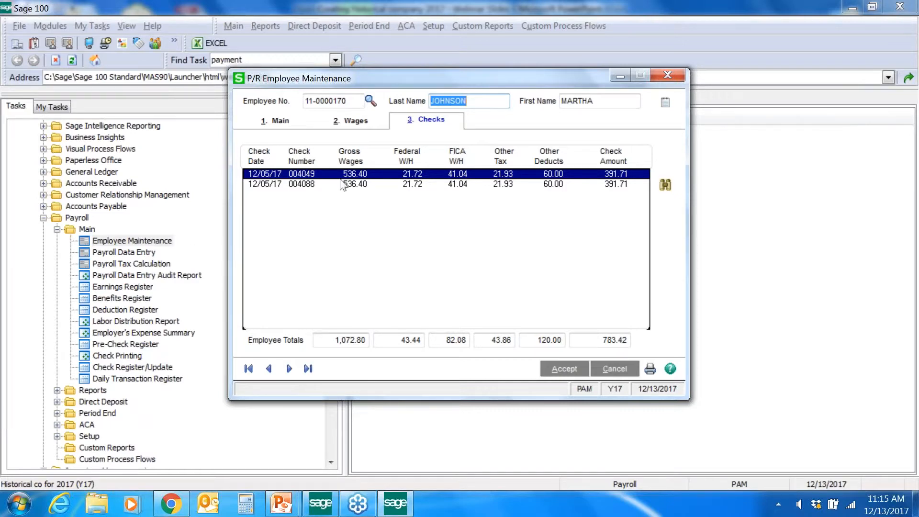
pyautogui.click(668, 75)
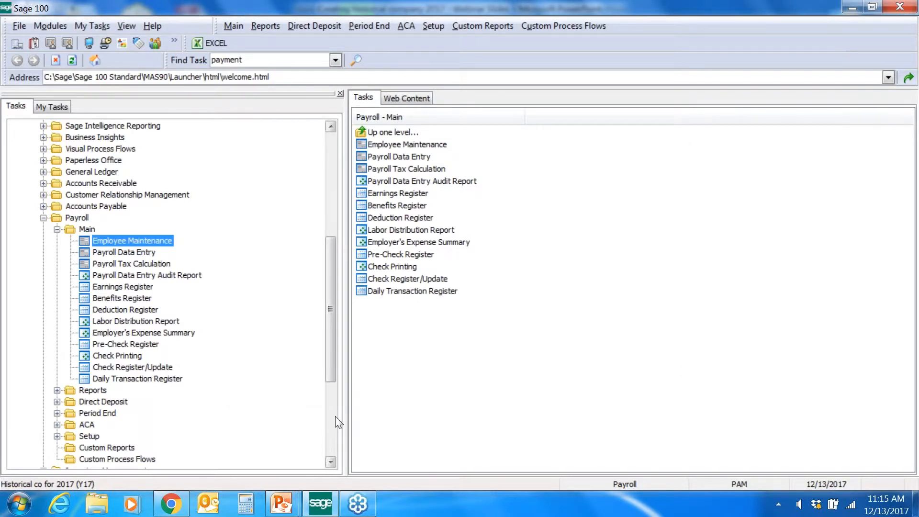
# Step: Open Payroll's Reports folder, from Employee Listing through Employee Masterfile Audit Report
pyautogui.click(93, 391)
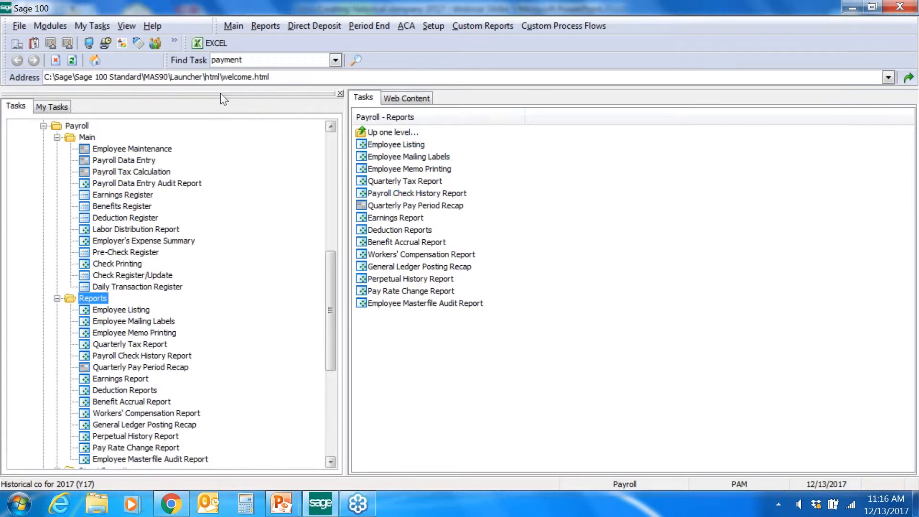
# Step: Collapse the Library Master and Payroll branches in the Sage 100 task tree
pyautogui.moveTo(330, 310); pyautogui.dragTo(330, 192)
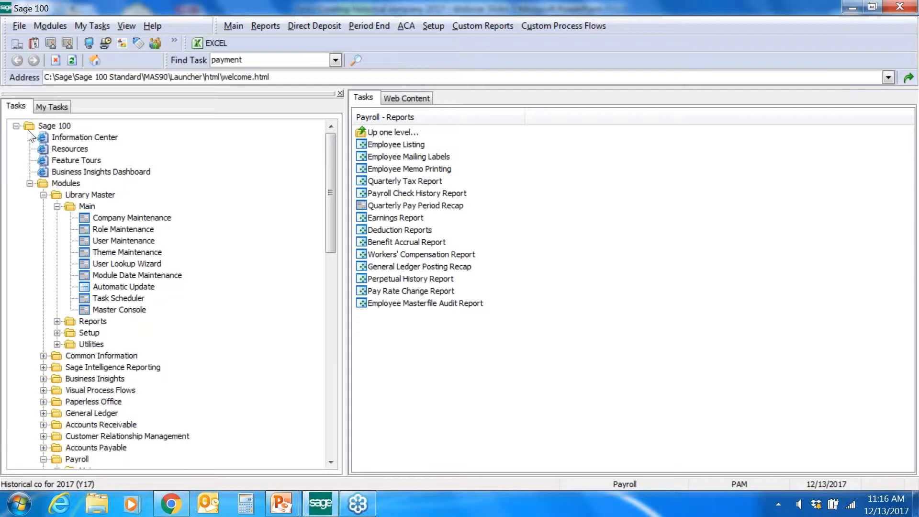
pyautogui.click(43, 195)
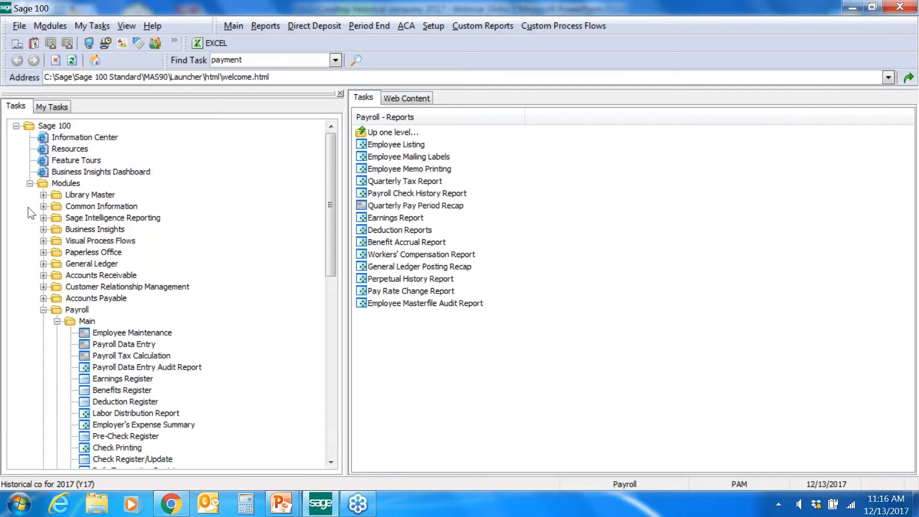
pyautogui.click(43, 309)
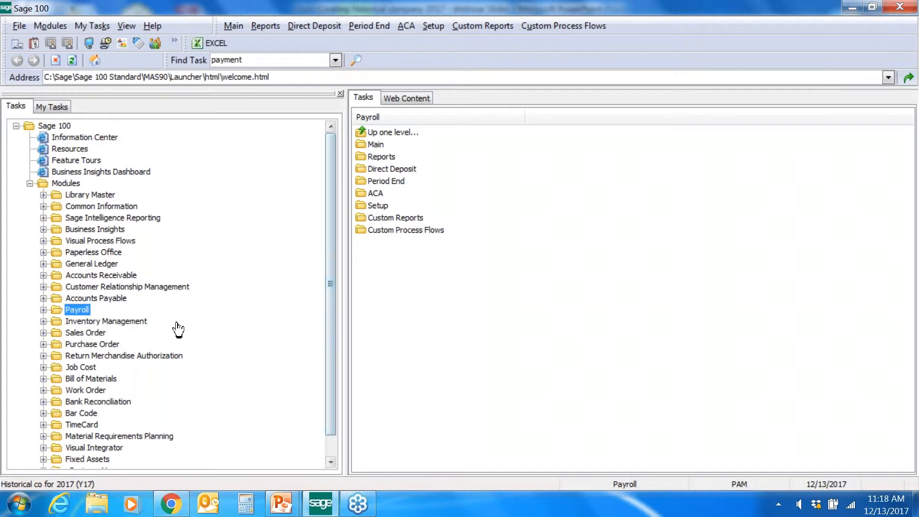
# Step: Switch to the 'Creating historical company' slides and present the Demo of Sage 100 slide full-screen
pyautogui.moveTo(284, 509)
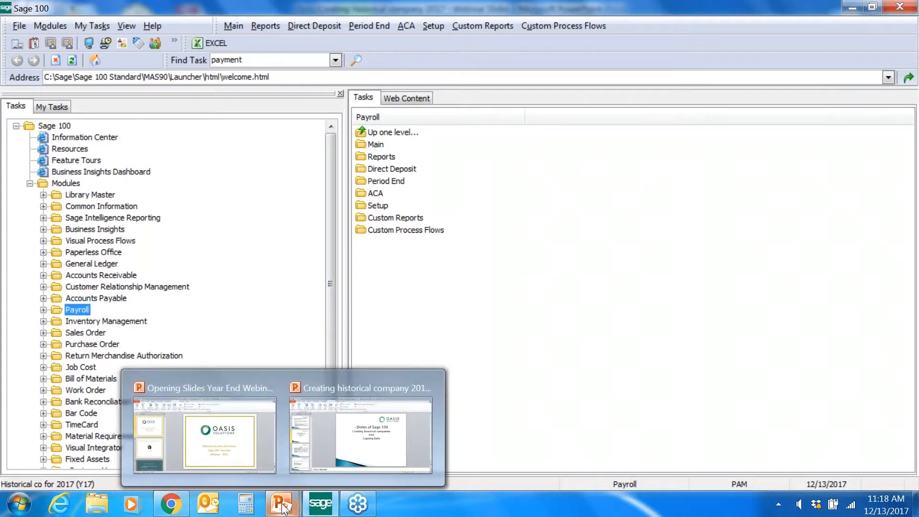
pyautogui.click(358, 448)
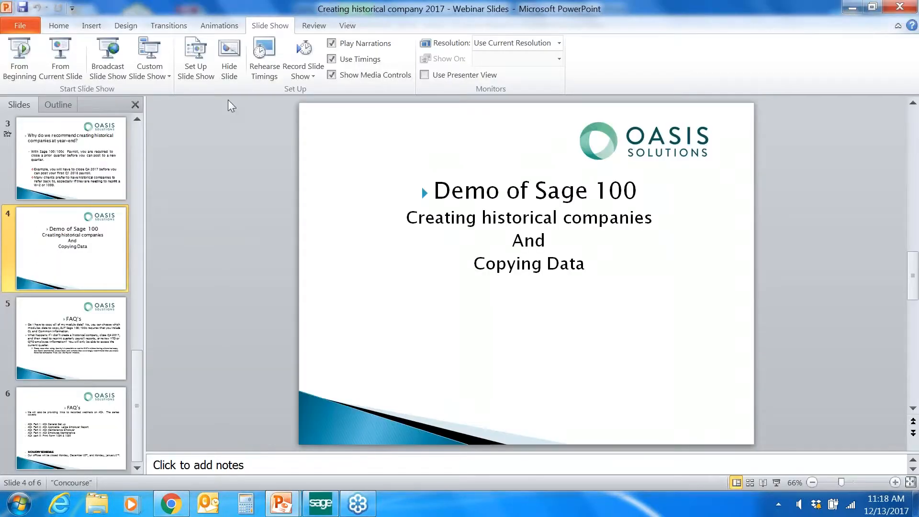
pyautogui.click(62, 65)
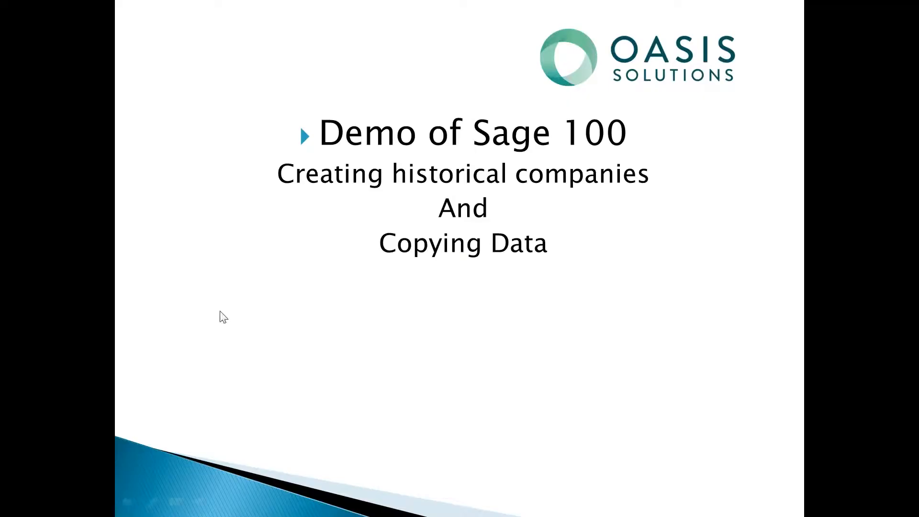
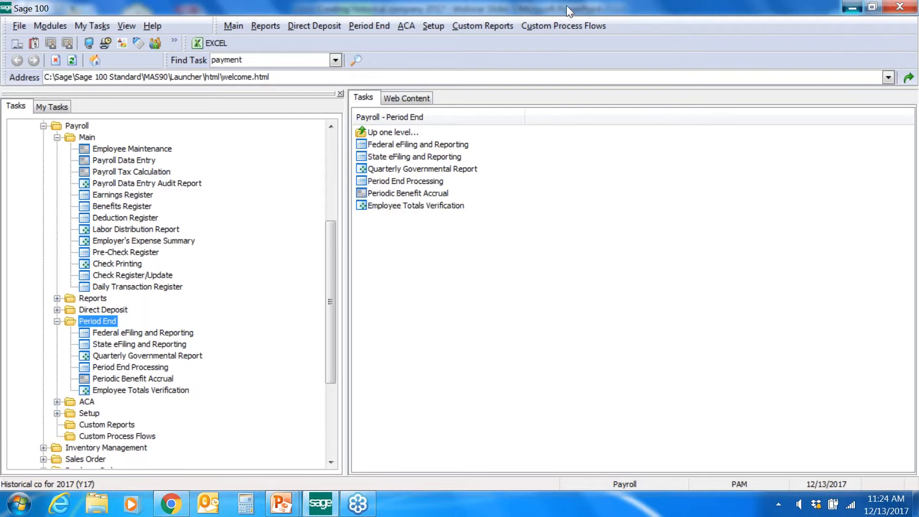
# Step: Minimize Sage 100 to reveal the PowerPoint FAQ slide on ACA webinars
pyautogui.click(852, 7)
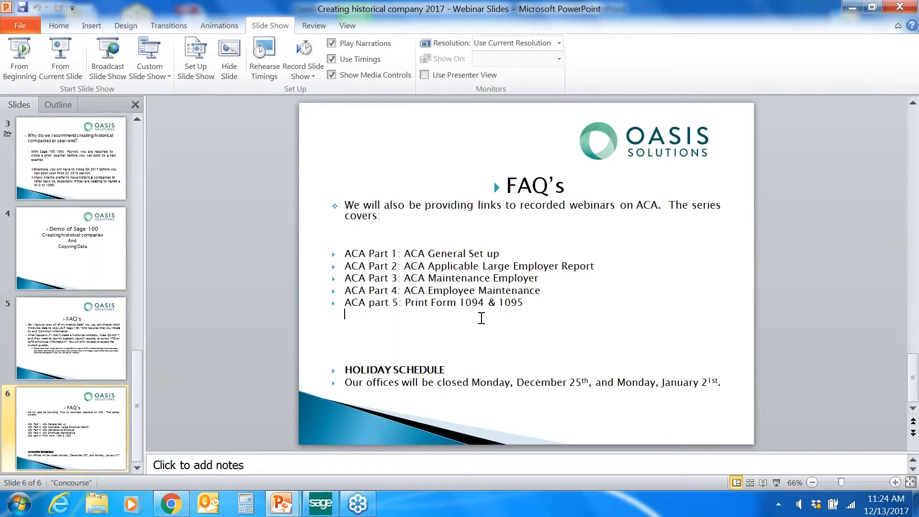
# Step: Add an unbulleted 'send email to' line with the contact's e-mail address beneath ACA Part 5
pyautogui.click(481, 319)
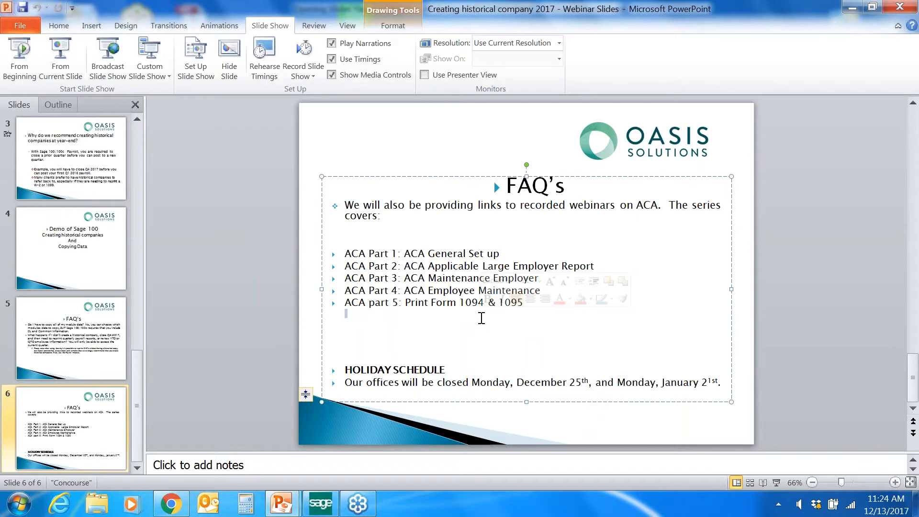
pyautogui.press('BackSpace')
pyautogui.write('send')
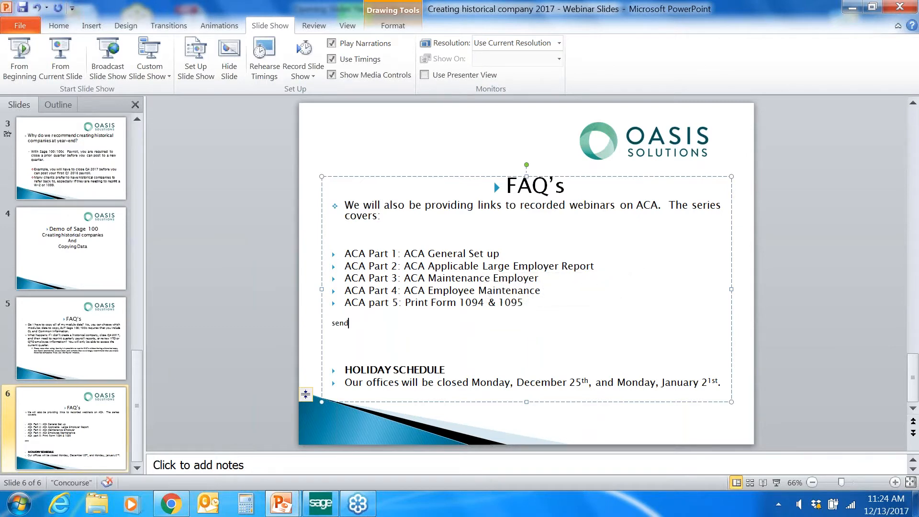
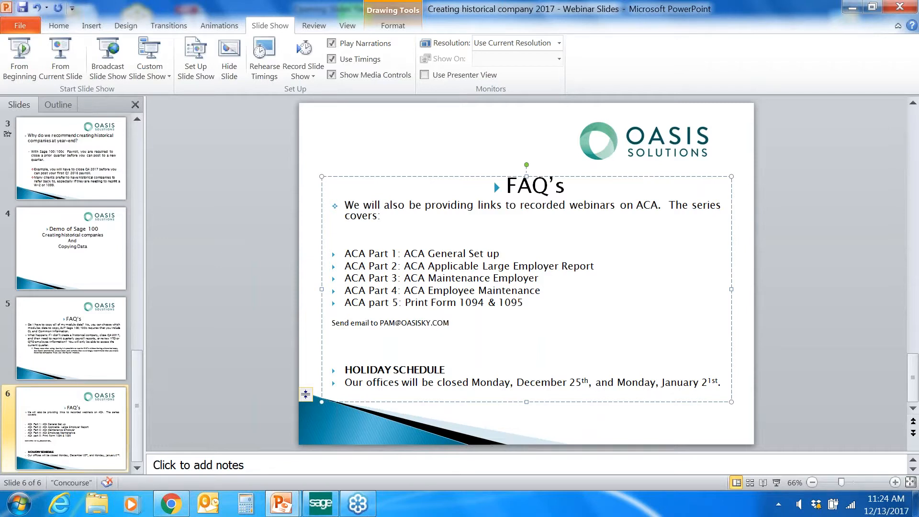
pyautogui.moveTo(457, 322); pyautogui.dragTo(330, 323)
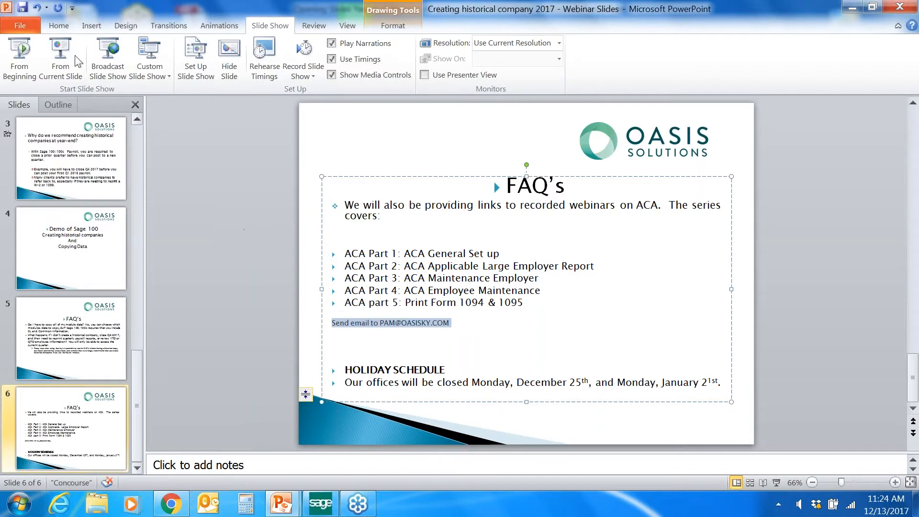
# Step: Set the contact line to 16 pt and bring up the GoToWebinar control panel
pyautogui.click(59, 27)
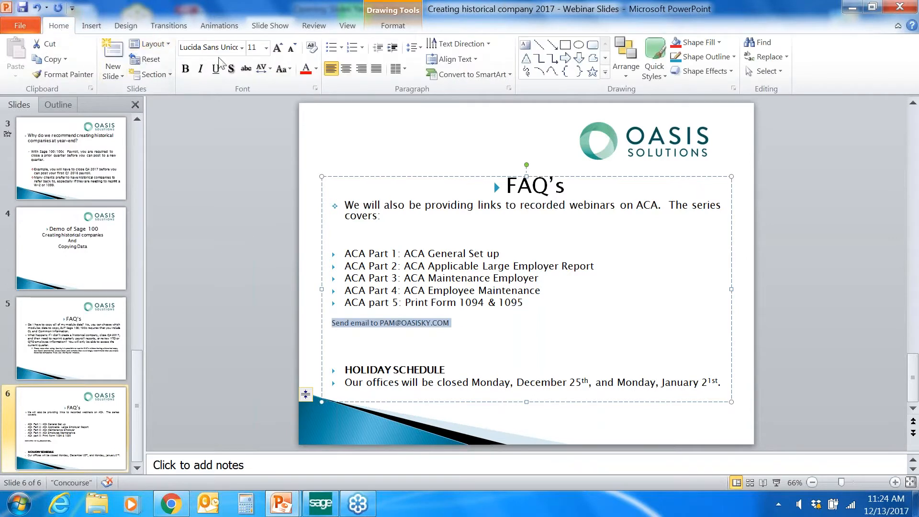
pyautogui.click(266, 48)
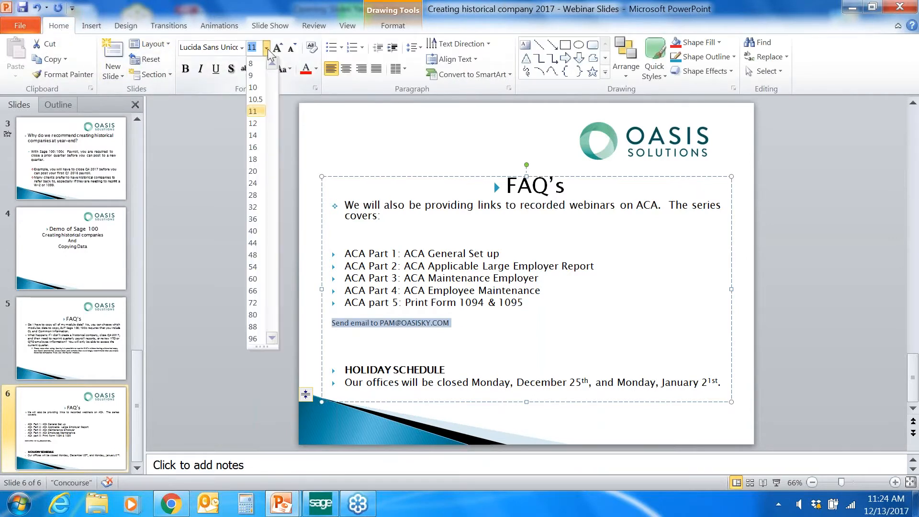
pyautogui.click(255, 147)
pyautogui.click(524, 328)
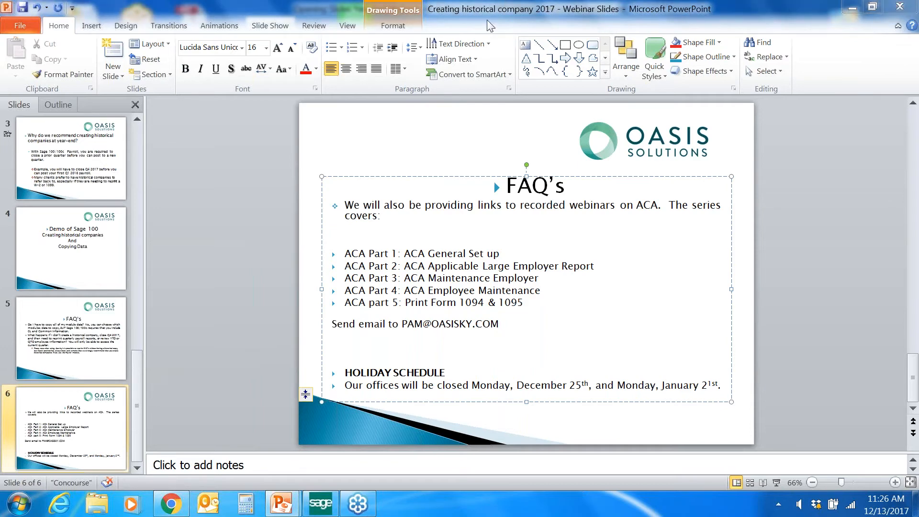
pyautogui.click(705, 31)
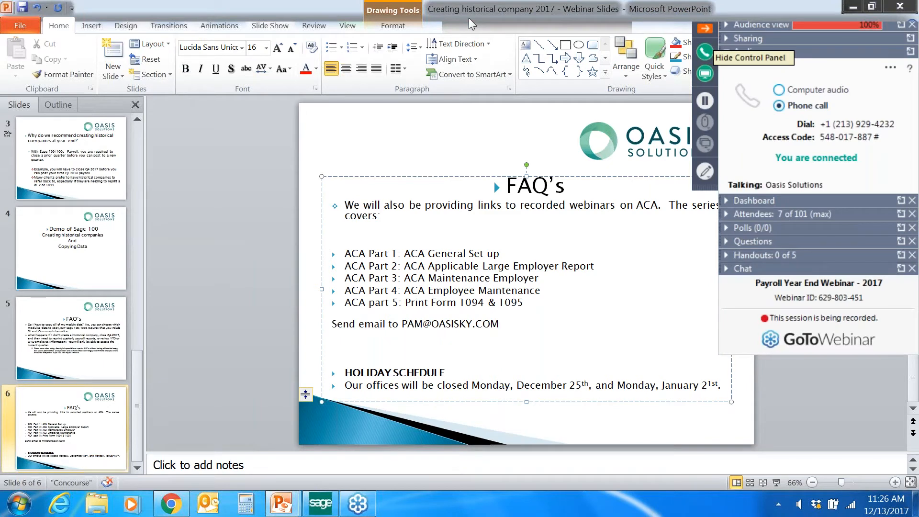